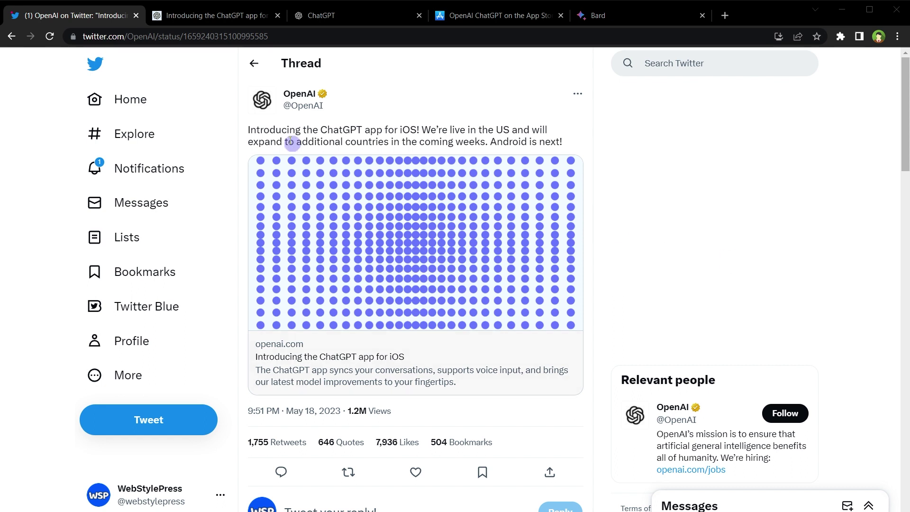
# Step: Highlight OpenAI's tweet announcing the ChatGPT iOS app, then clear the highlight
pyautogui.moveTo(248, 128); pyautogui.dragTo(590, 147)
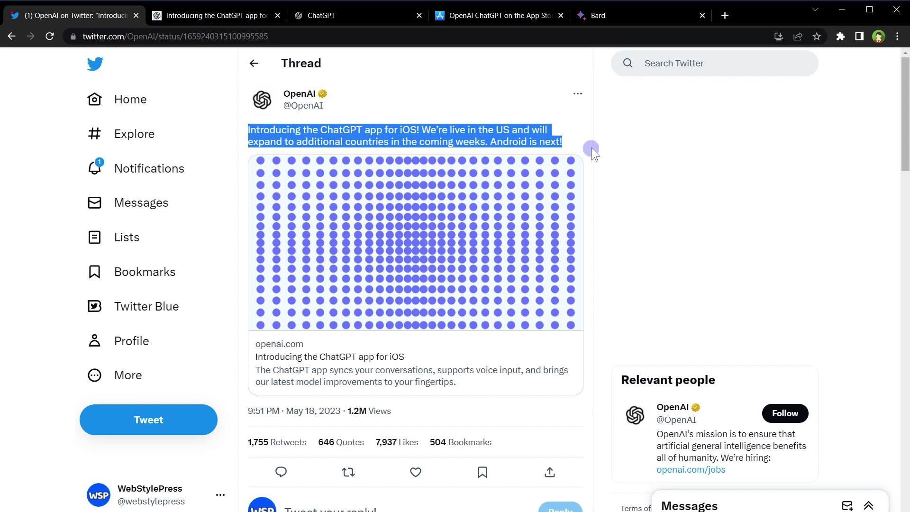
pyautogui.click(491, 143)
# Step: Highlight 'Android is next!', switch to the announcement article and highlight its headline and intro
pyautogui.moveTo(491, 142); pyautogui.dragTo(562, 143)
pyautogui.click(214, 15)
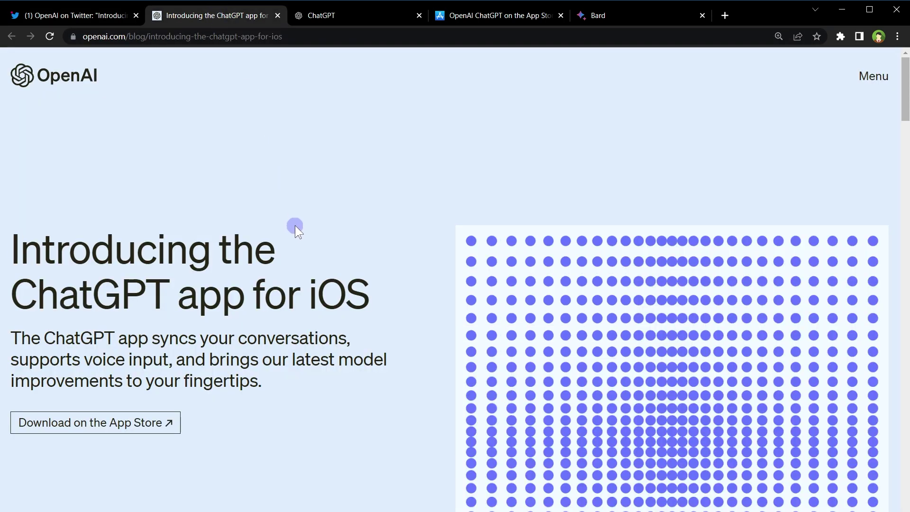
pyautogui.moveTo(295, 225)
pyautogui.mouseDown()
pyautogui.moveTo(263, 322)
pyautogui.moveTo(344, 378)
pyautogui.mouseUp()
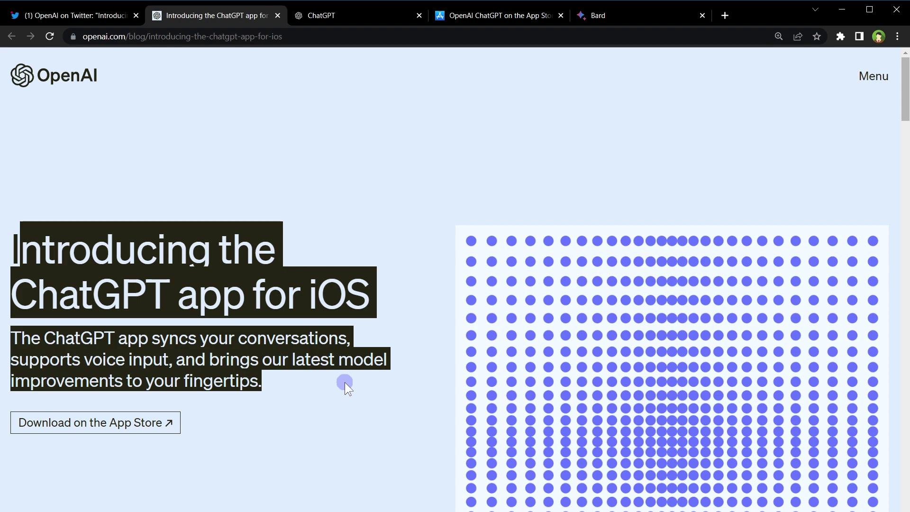
pyautogui.scroll(-6, 344, 383)
pyautogui.scroll(-4, 345, 384)
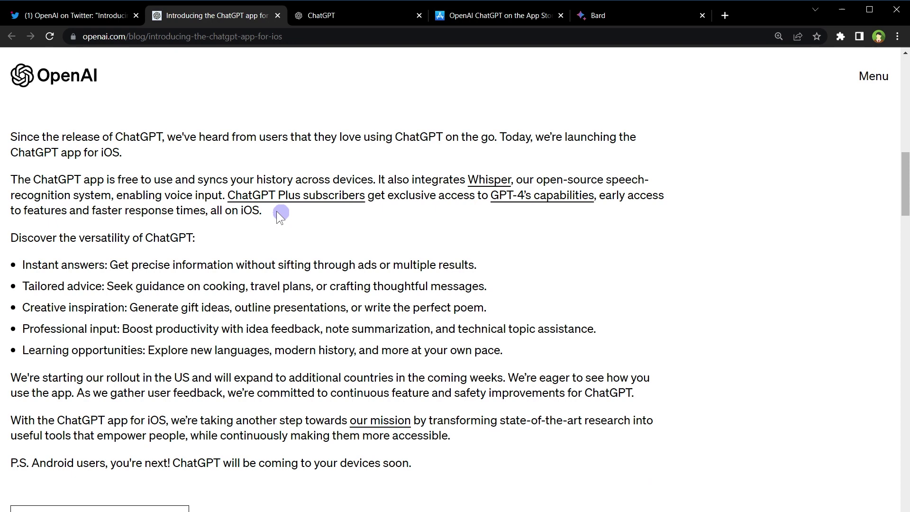
# Step: Highlight the paragraph about the free app, clear it, then highlight the word Whisper
pyautogui.moveTo(277, 212); pyautogui.dragTo(5, 176)
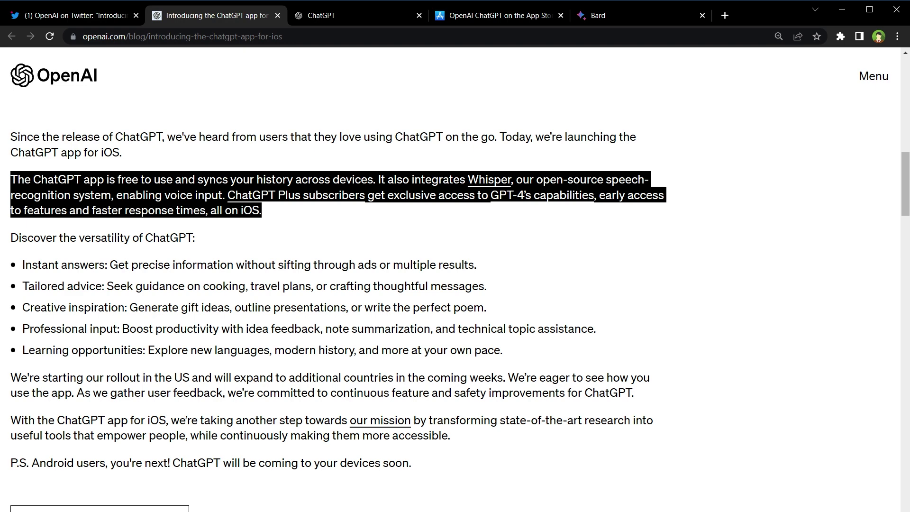
pyautogui.click(96, 183)
pyautogui.moveTo(513, 181); pyautogui.dragTo(459, 180)
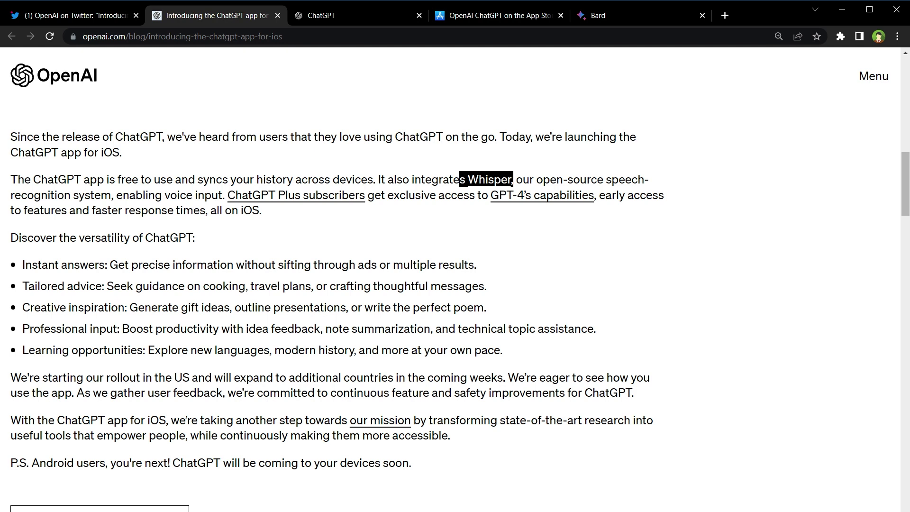
pyautogui.click(660, 12)
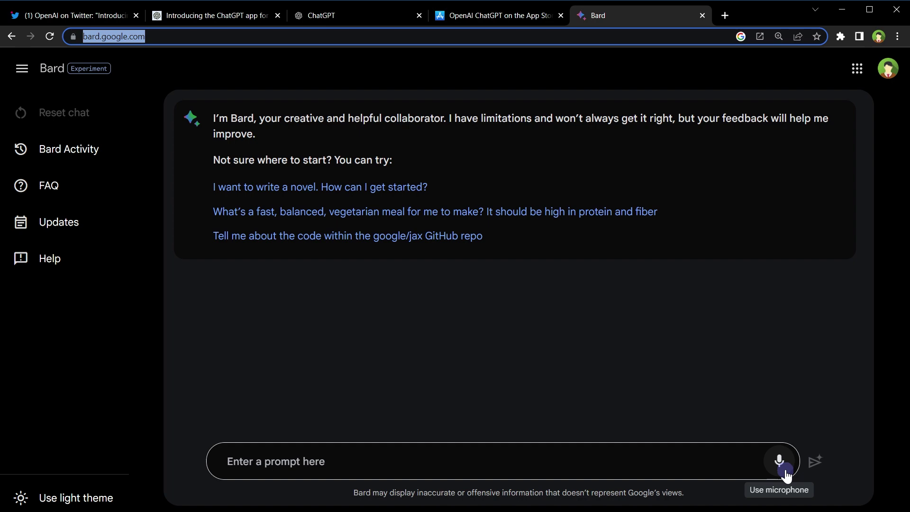
pyautogui.click(229, 18)
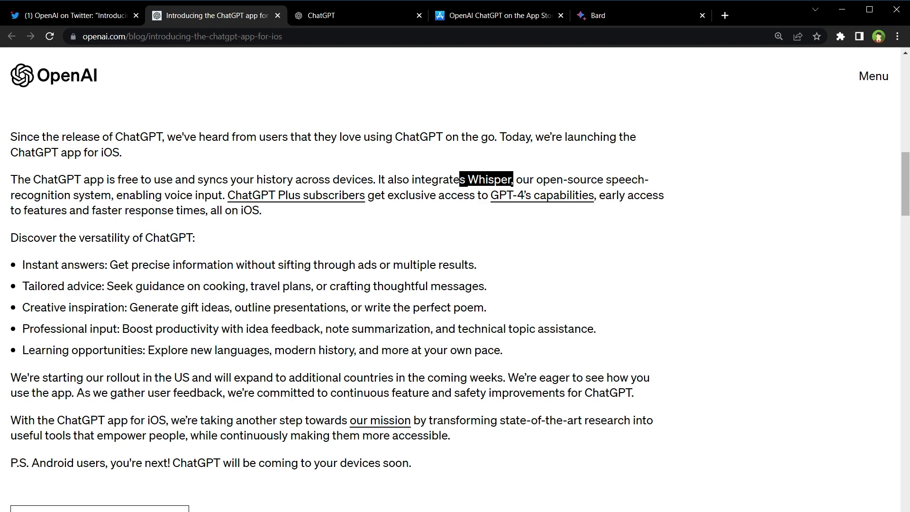
# Step: Highlight the closing rollout and Android paragraphs, then switch to the ChatGPT product page
pyautogui.moveTo(11, 378); pyautogui.dragTo(411, 464)
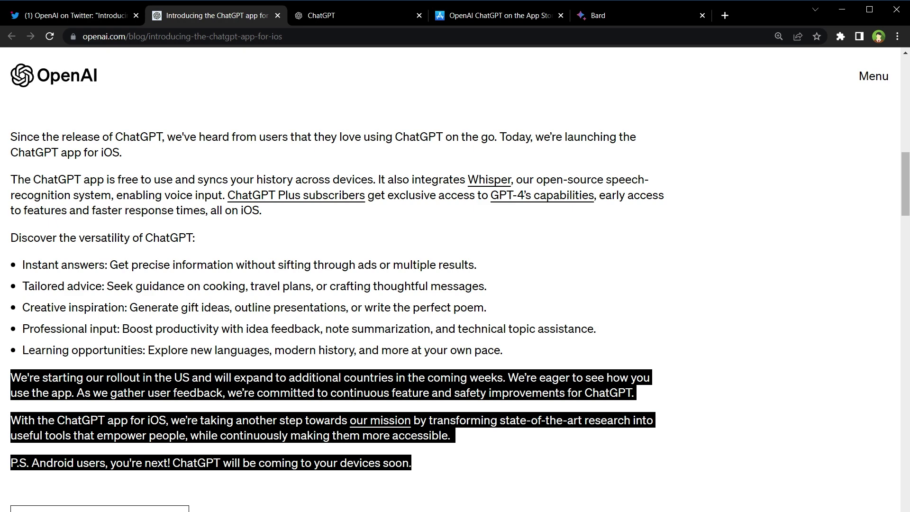
pyautogui.click(363, 17)
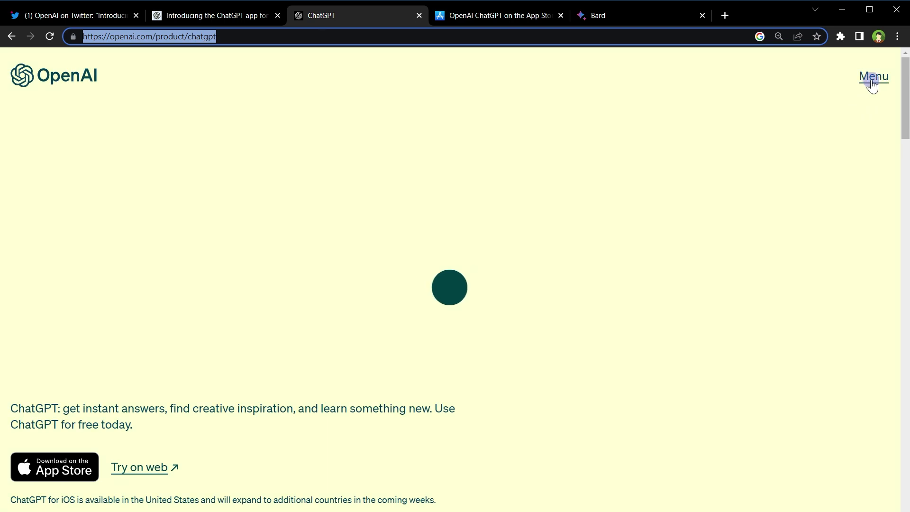
# Step: Peek at the site navigation panel, then switch to the ChatGPT App Store preview page
pyautogui.click(871, 79)
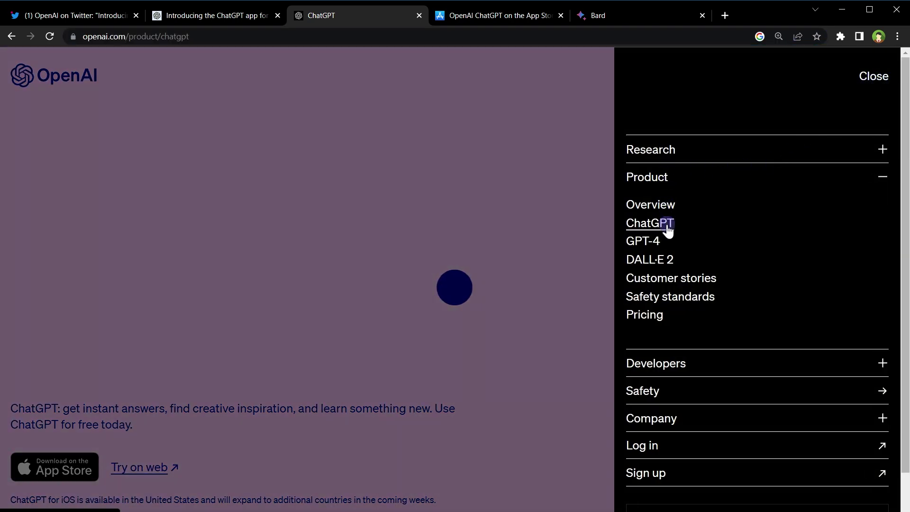
pyautogui.click(872, 79)
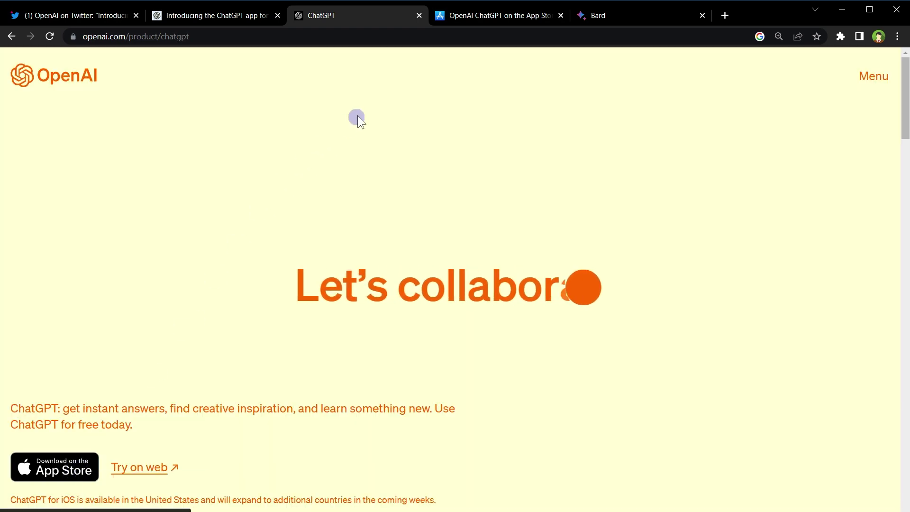
pyautogui.click(469, 16)
pyautogui.scroll(-3, 120, 274)
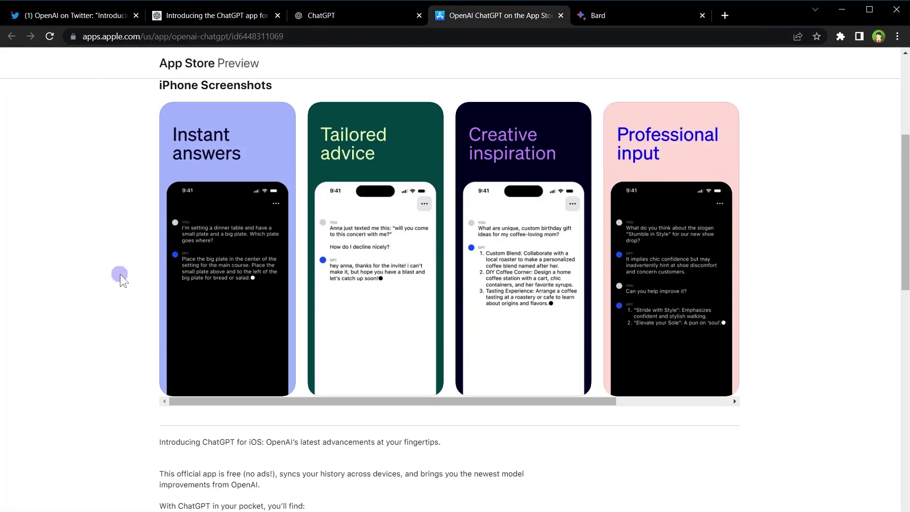
pyautogui.scroll(3, 120, 274)
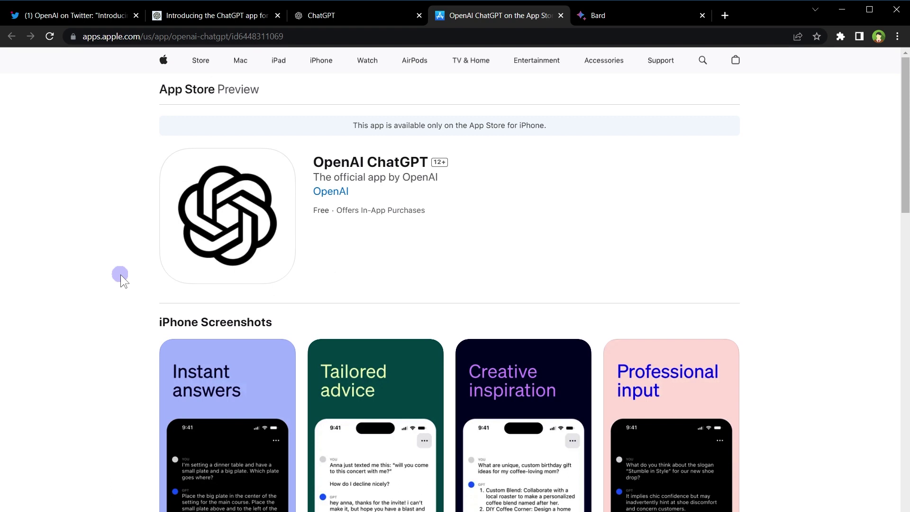